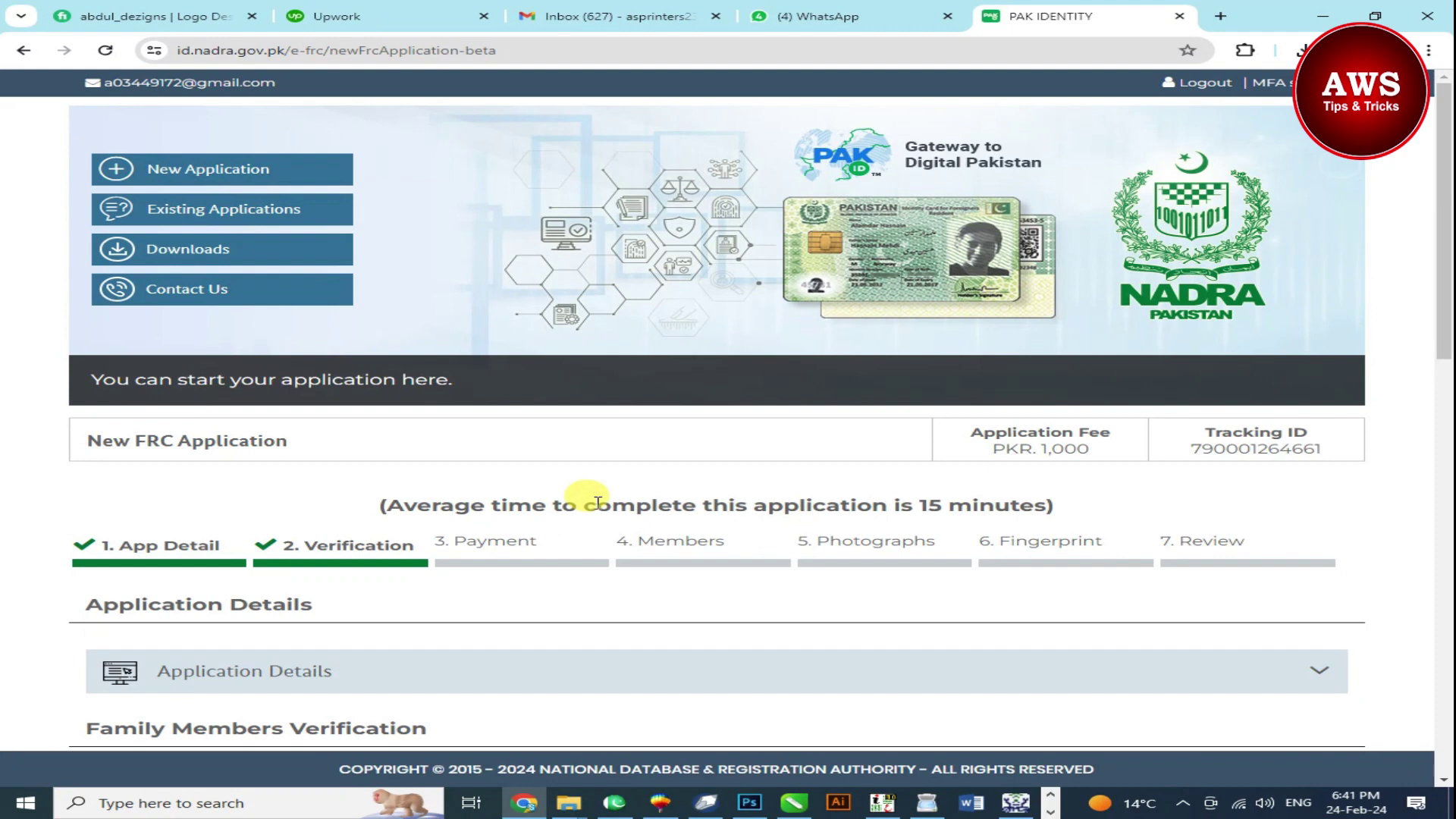
Examine the new FRC application's progress stages, application details sections and payment options.
scroll(597, 502, "down", 7)
scroll(597, 502, "down", 2)
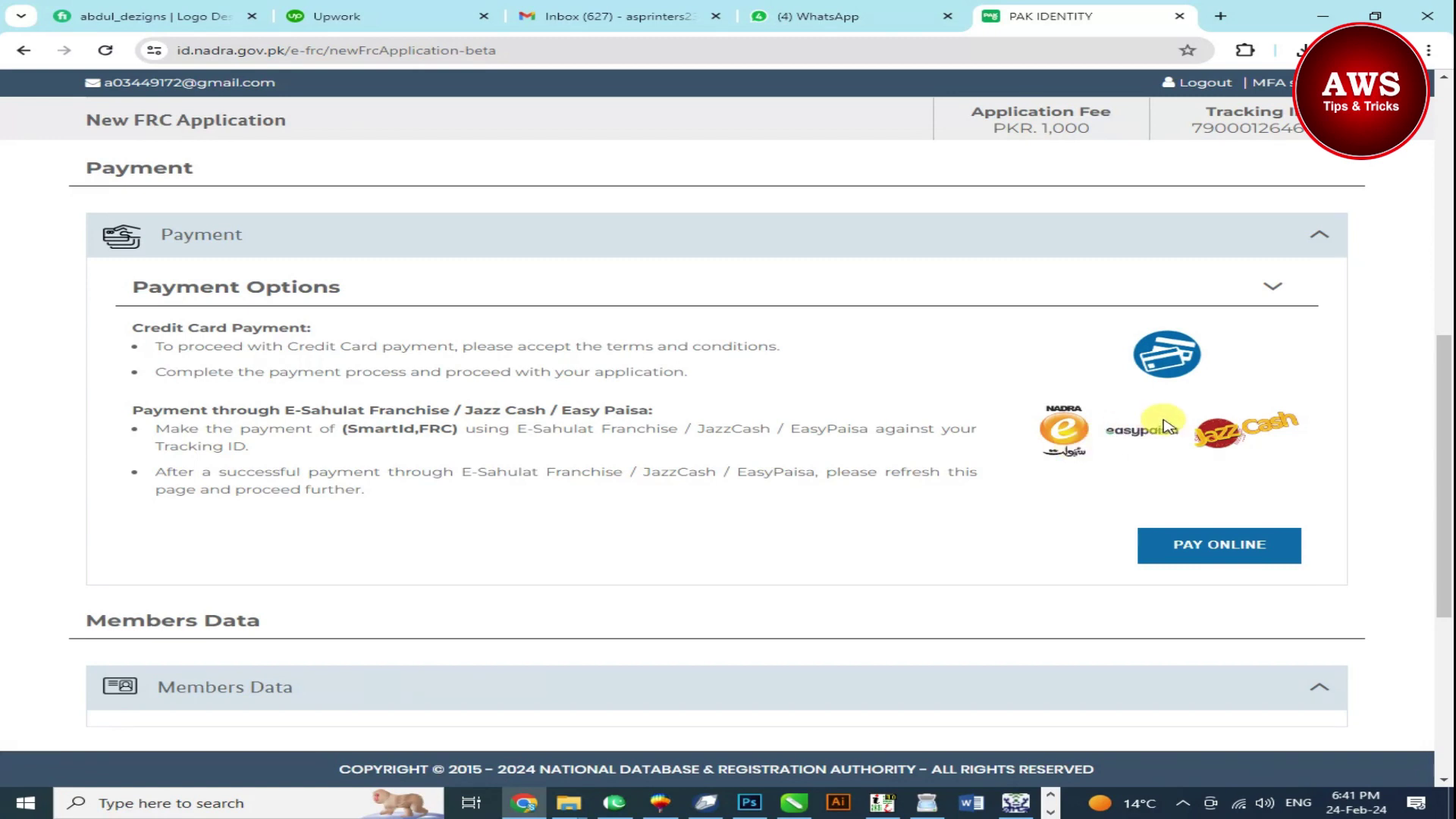
scroll(974, 459, "up", 6)
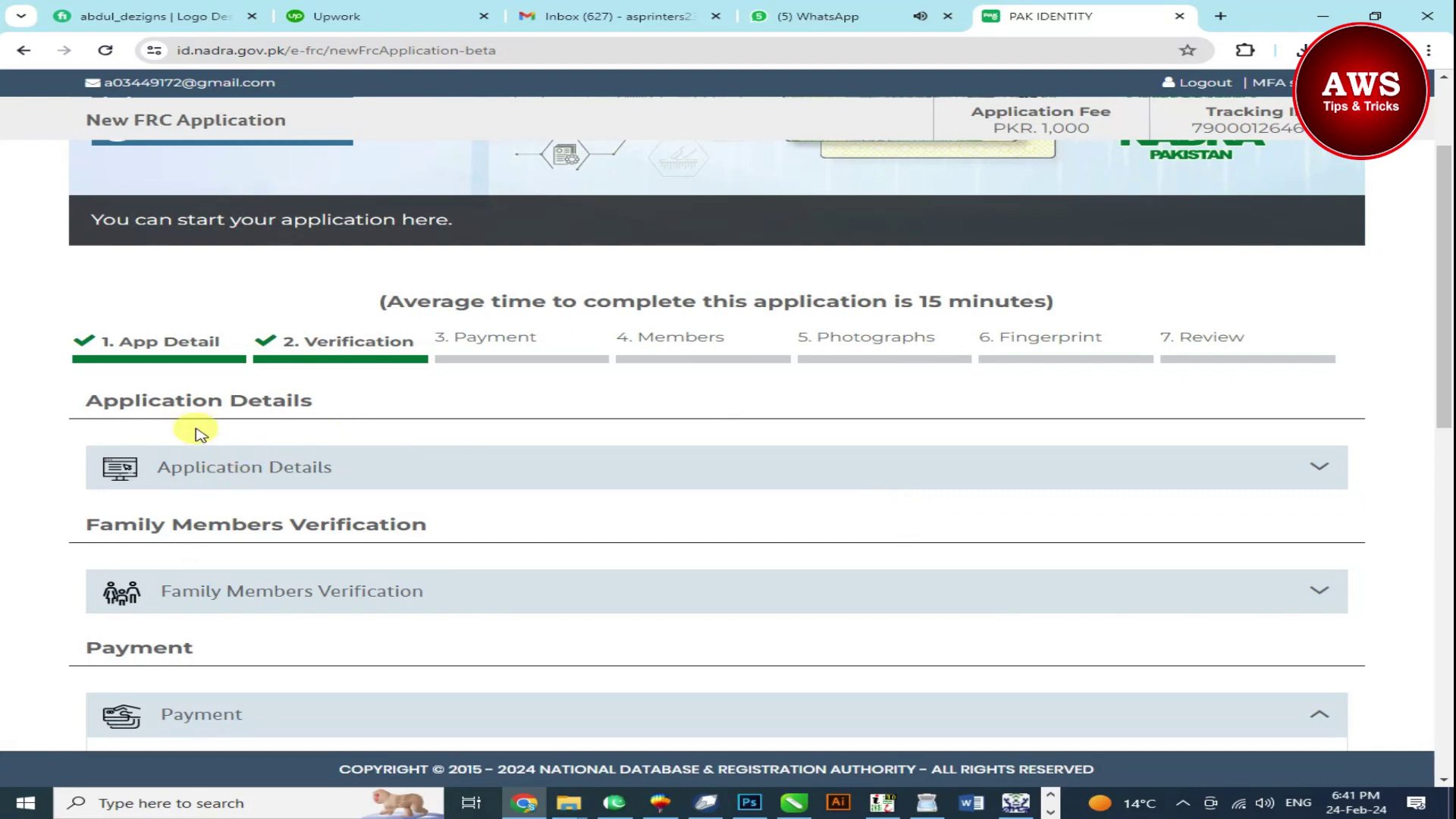
scroll(146, 383, "up", 3)
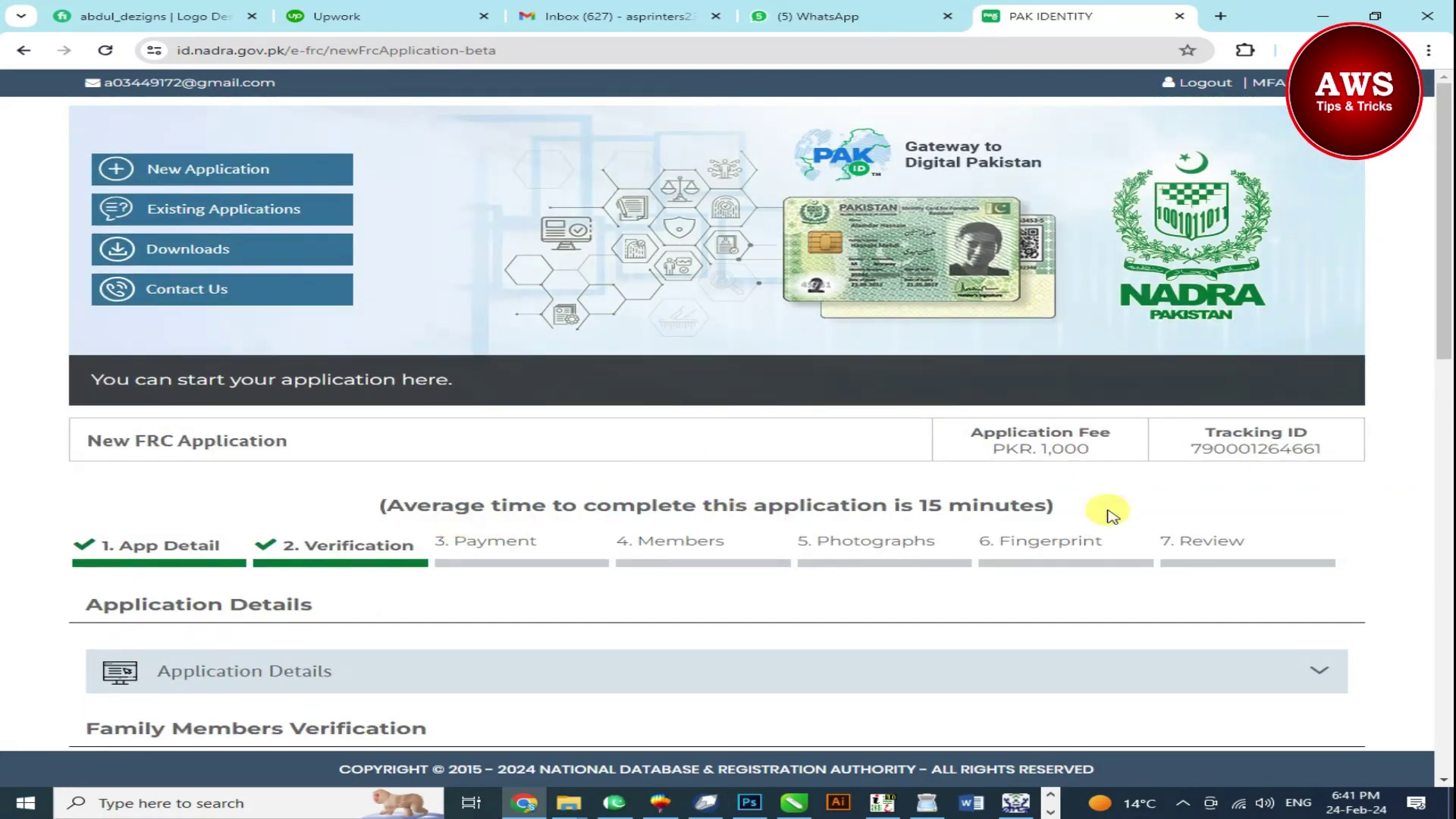
scroll(785, 491, "down", 3)
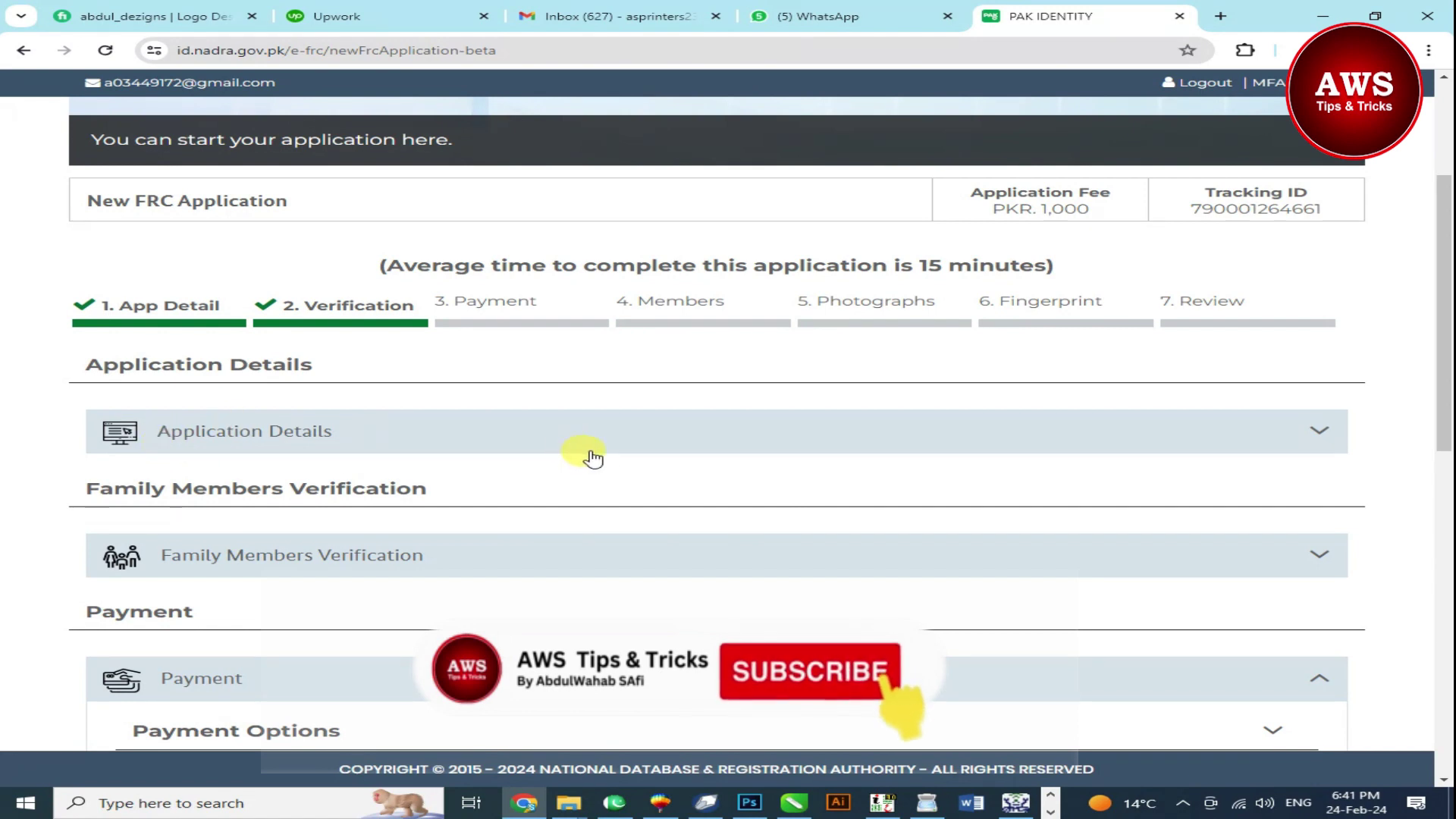
scroll(744, 442, "down", 4)
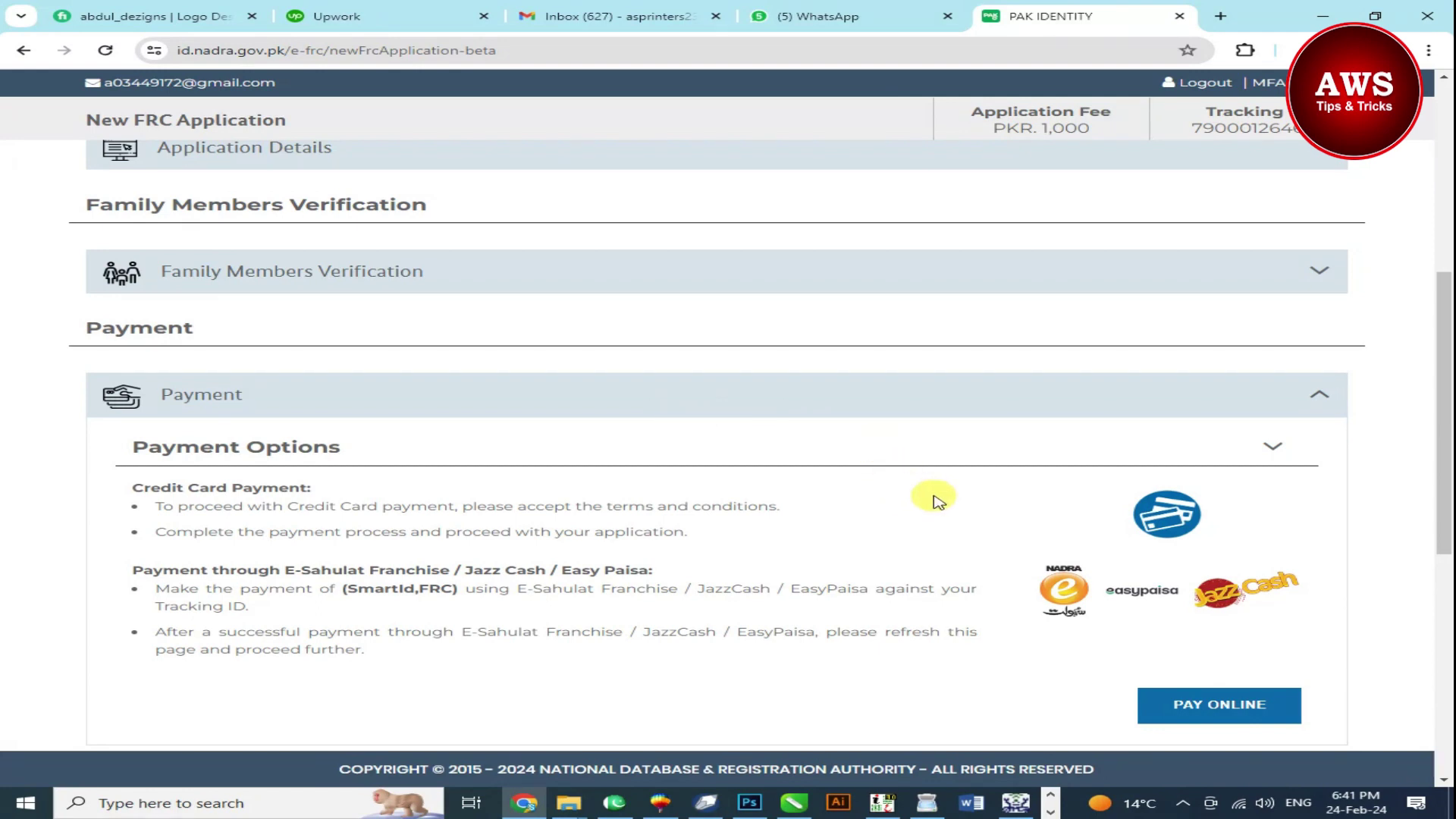
scroll(715, 500, "down", 2)
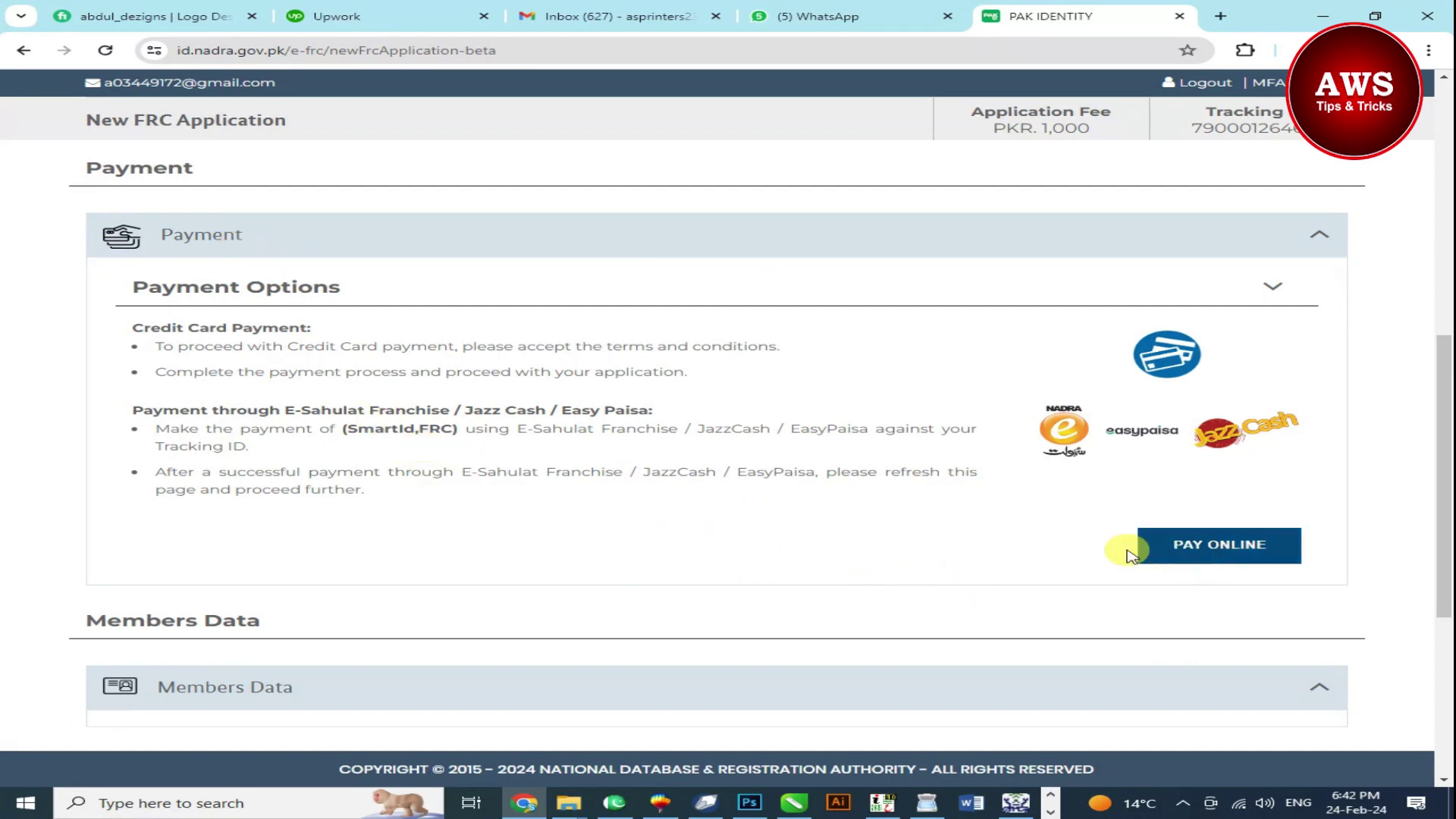
Start the online payment for the FRC application and accept the payment terms and conditions.
left_click(1214, 552)
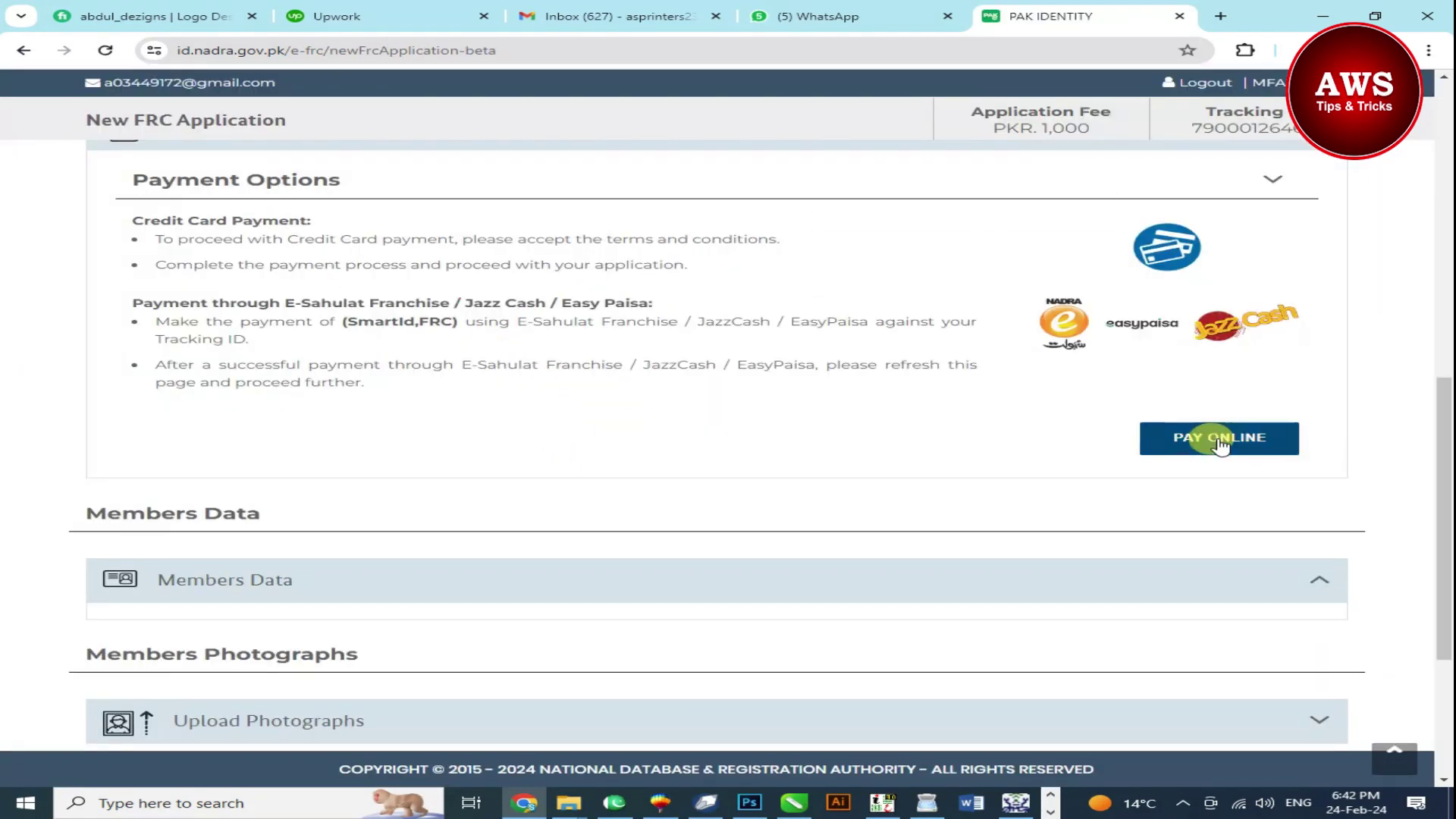
left_click(1219, 439)
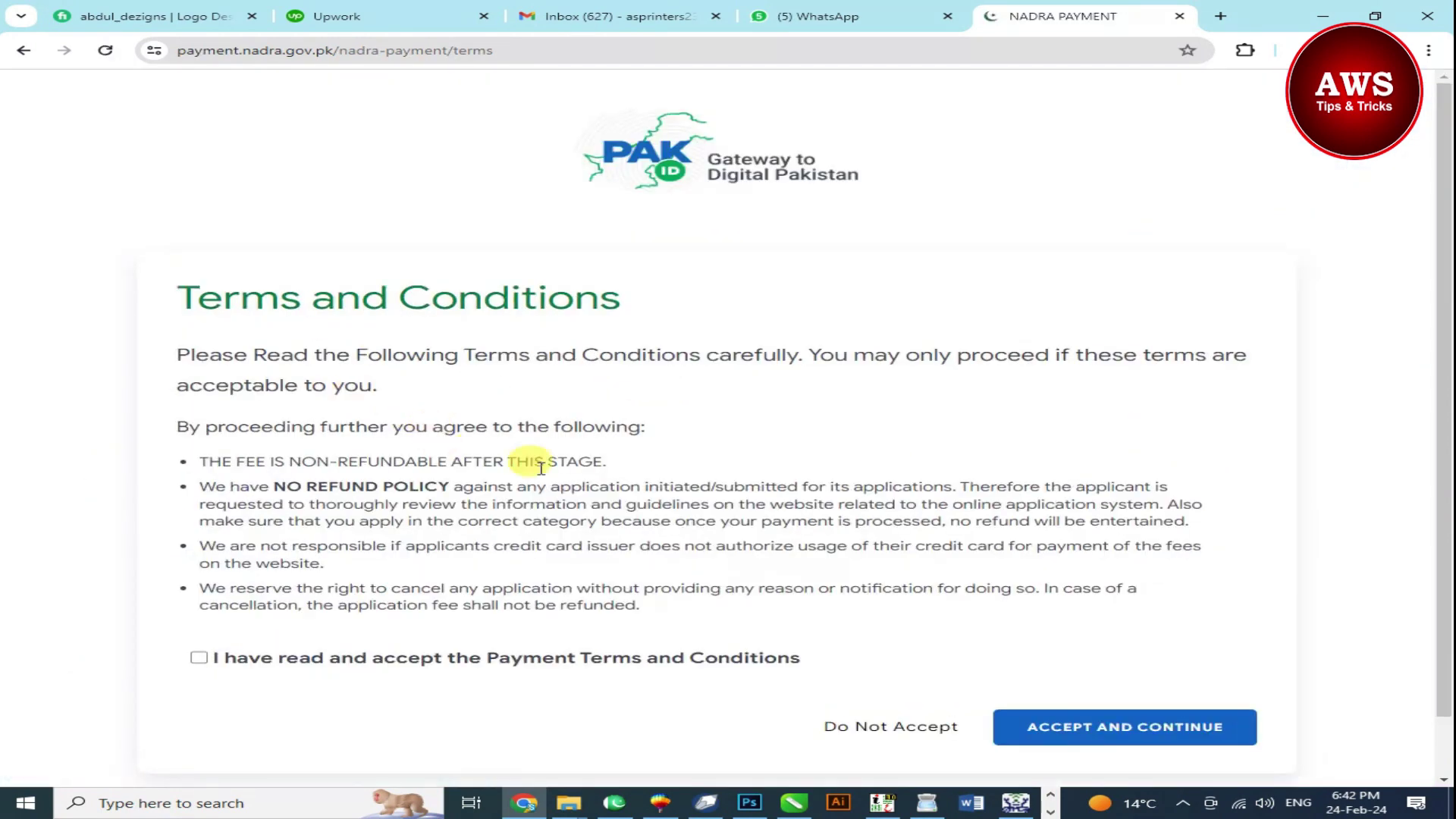
scroll(530, 461, "down", 1)
left_click(198, 594)
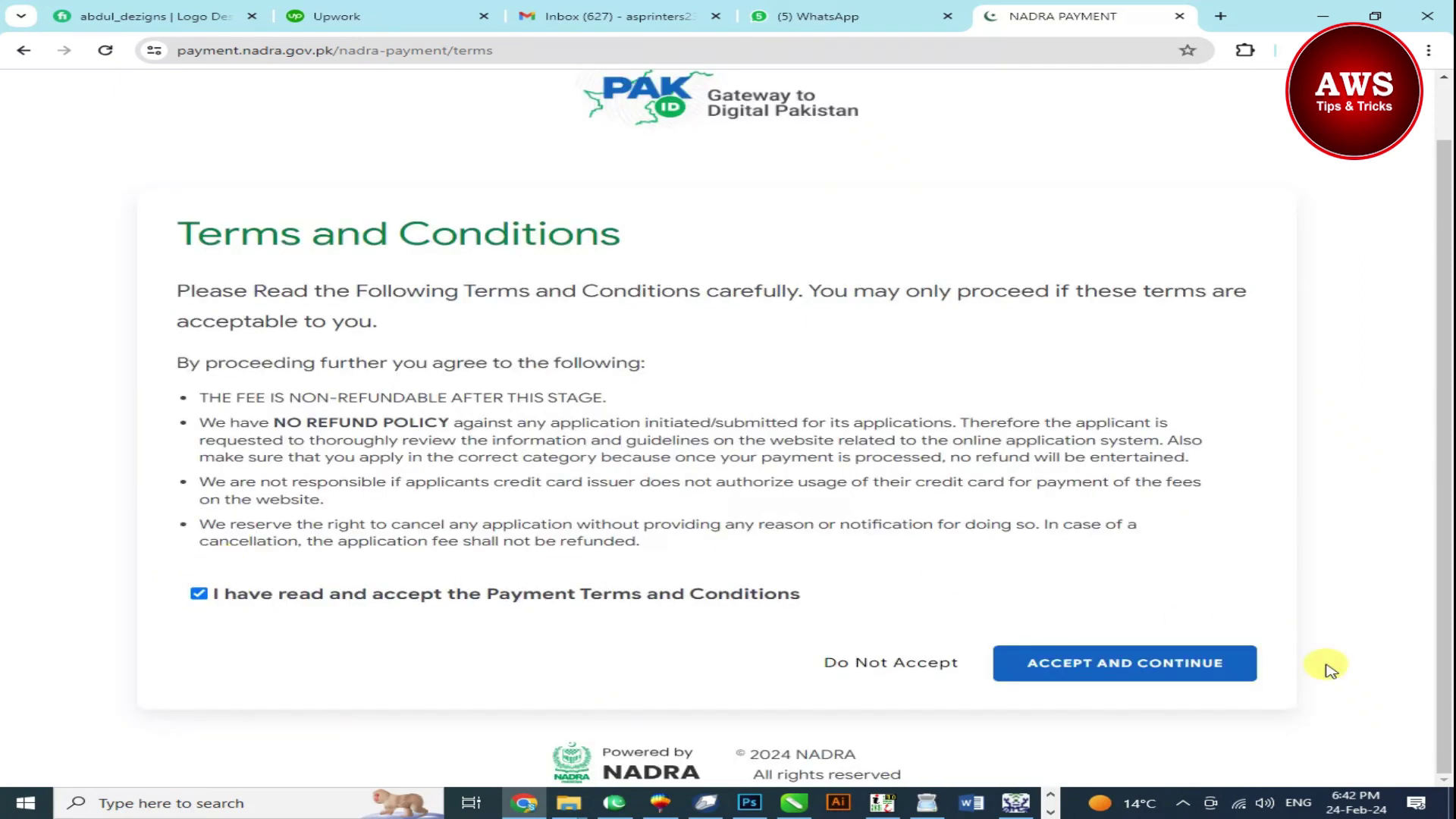
left_click(1227, 671)
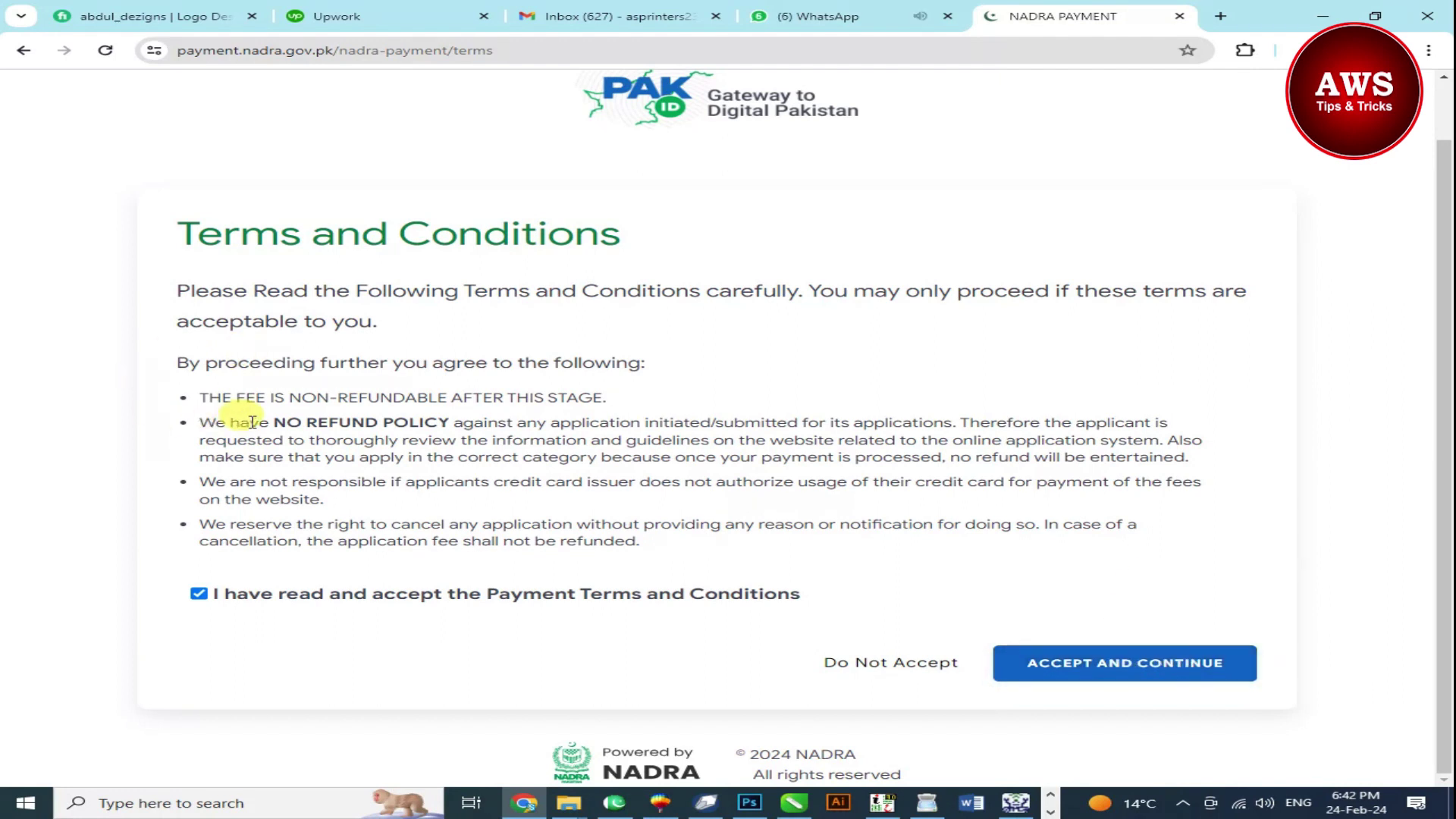
left_click_drag(252, 421, 425, 441)
left_click(612, 481)
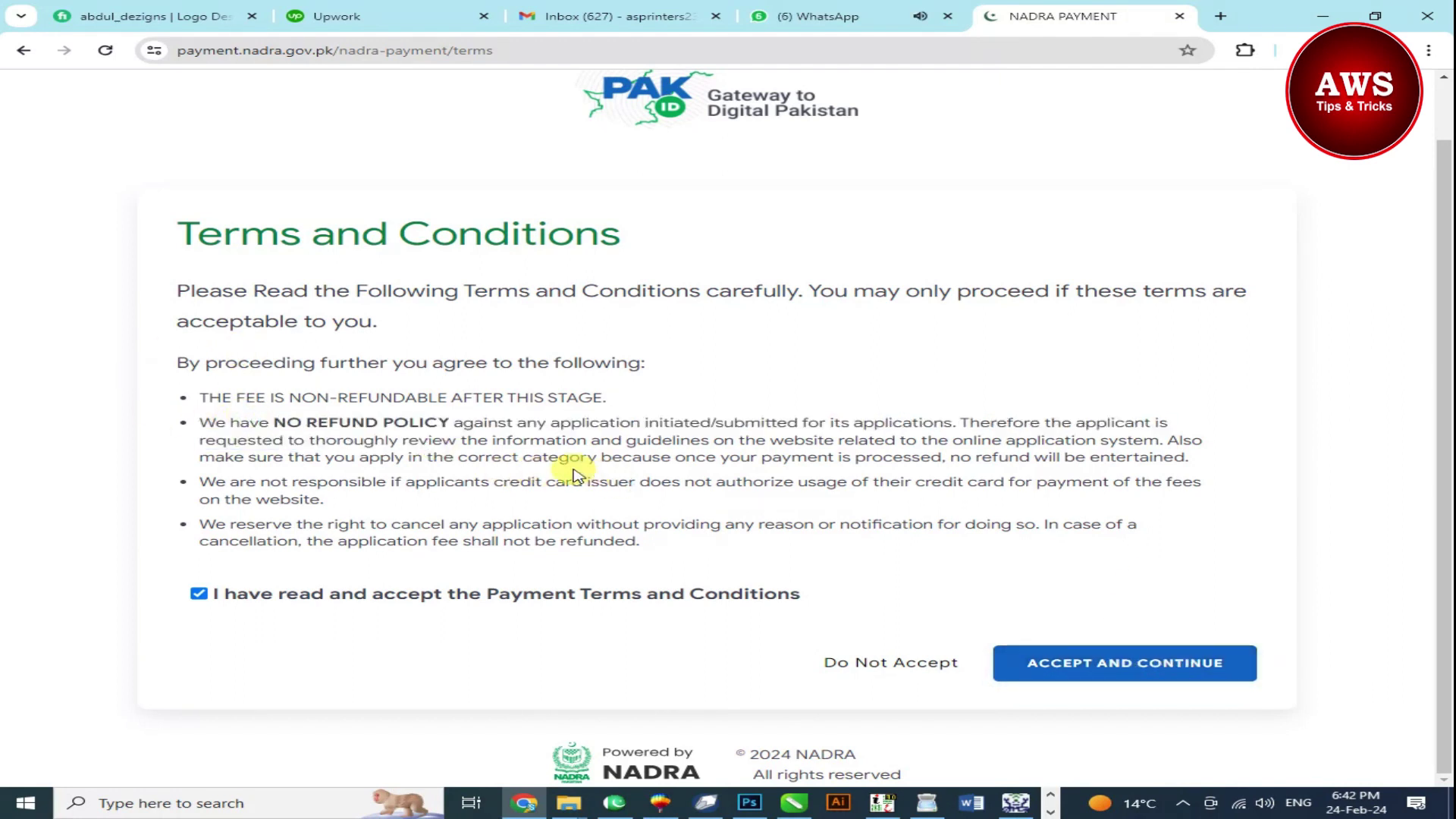
left_click(1121, 661)
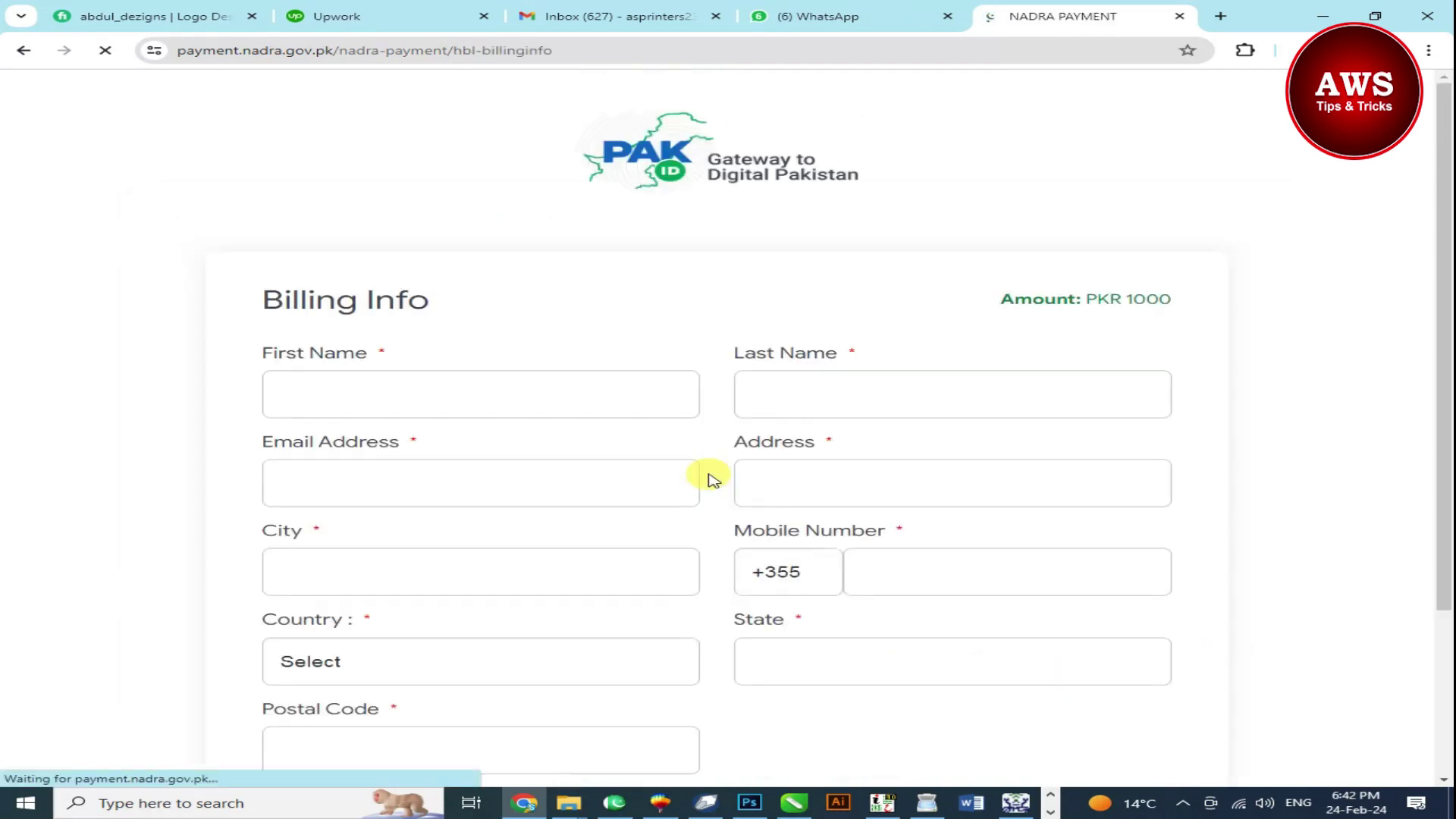
Go past the billing info to the credit card form, and cancel the card payment to return to the FRC application.
scroll(390, 364, "down", 2)
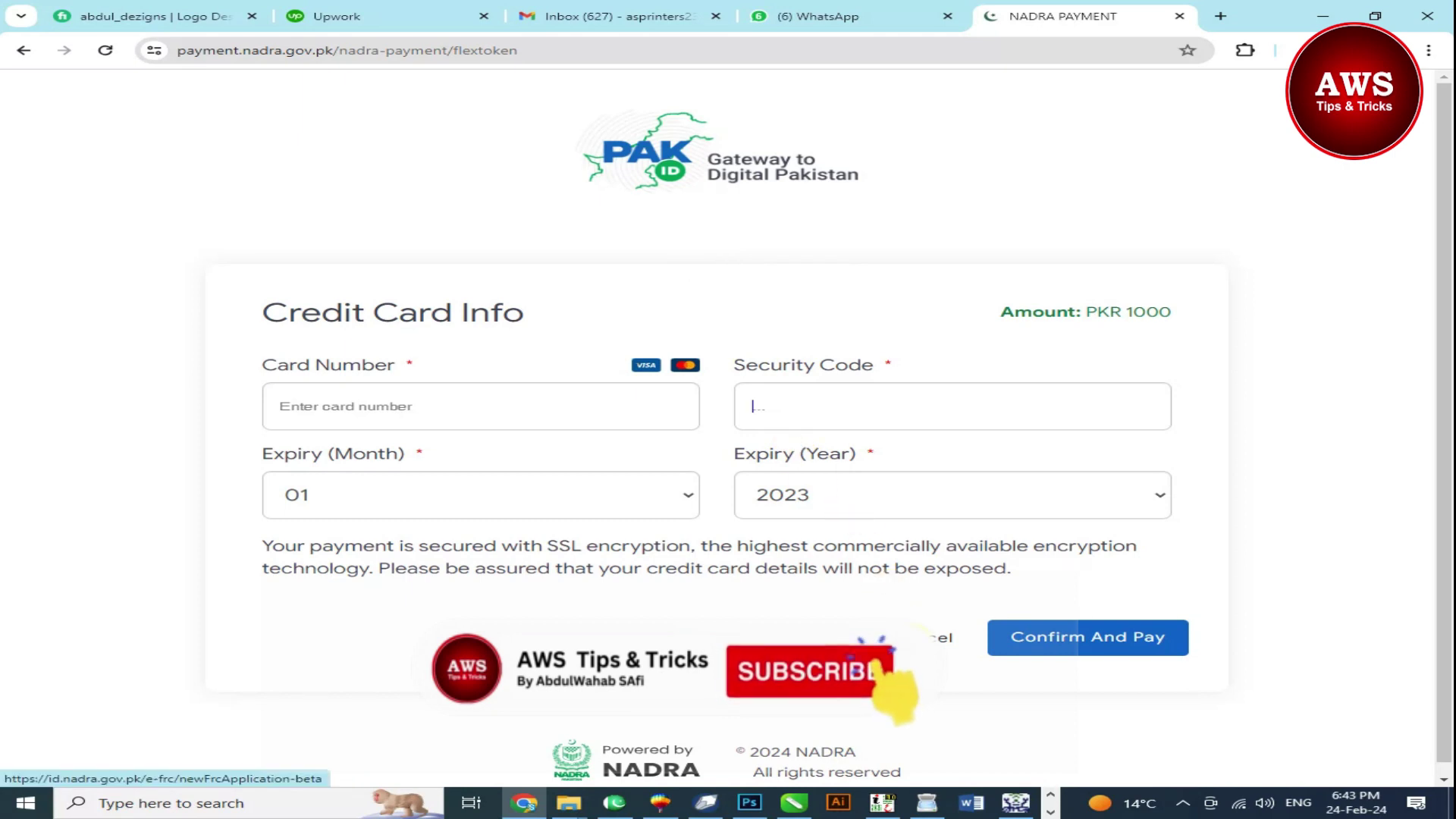
left_click(919, 641)
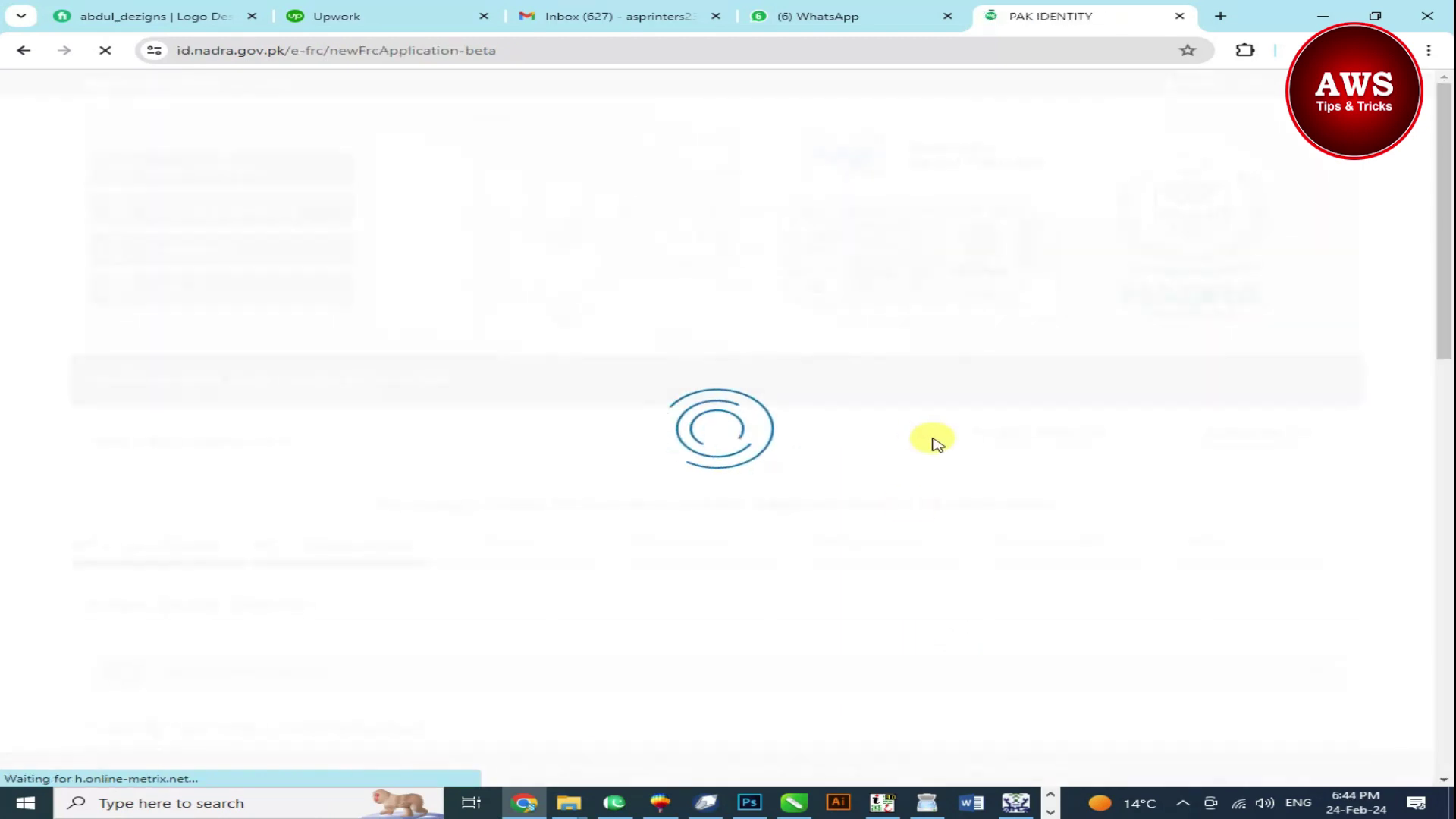
Review the instructions for paying through E-Sahulat Franchise, JazzCash or EasyPaisa against the tracking ID.
scroll(933, 436, "down", 8)
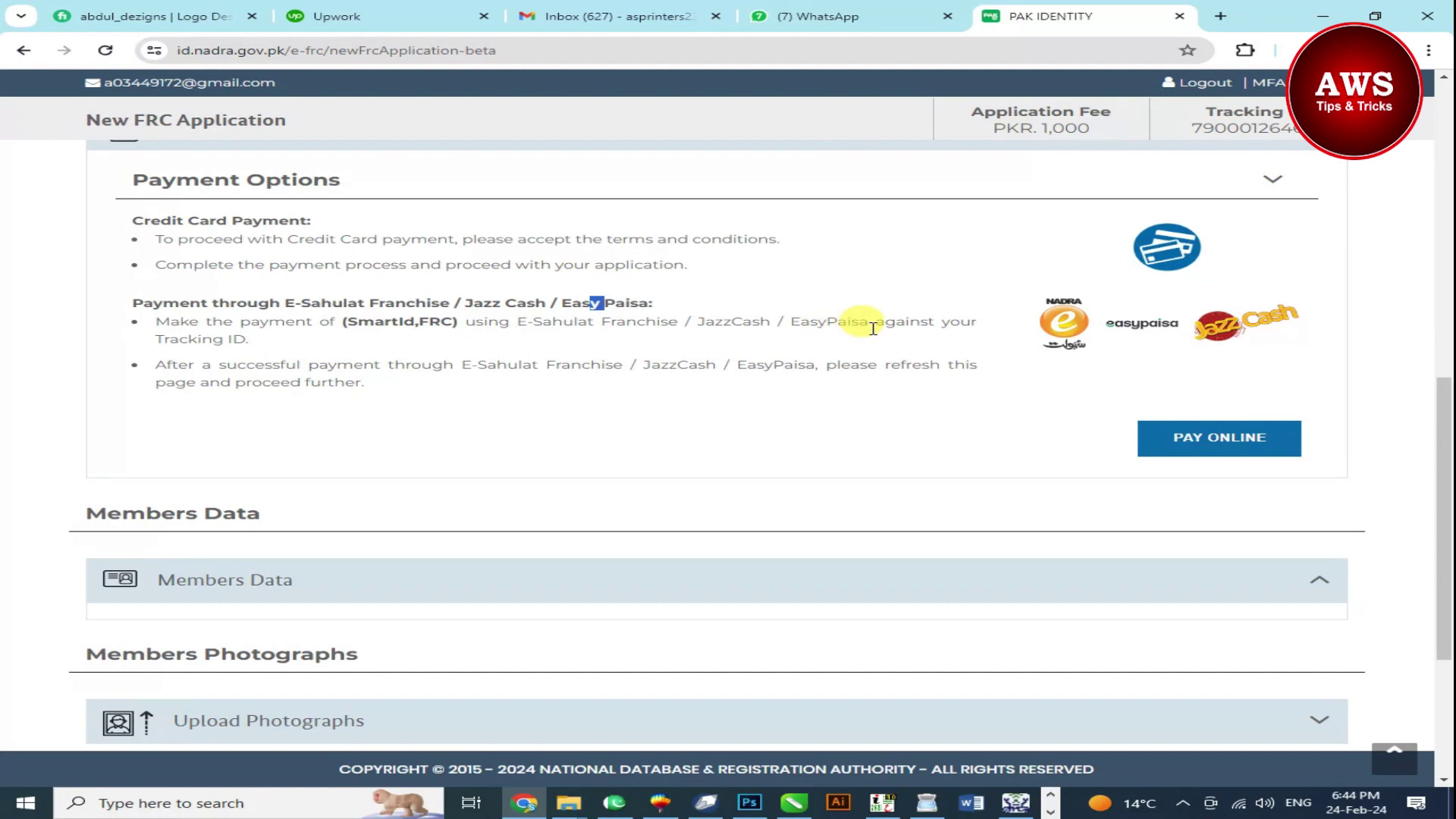
left_click_drag(212, 338, 263, 347)
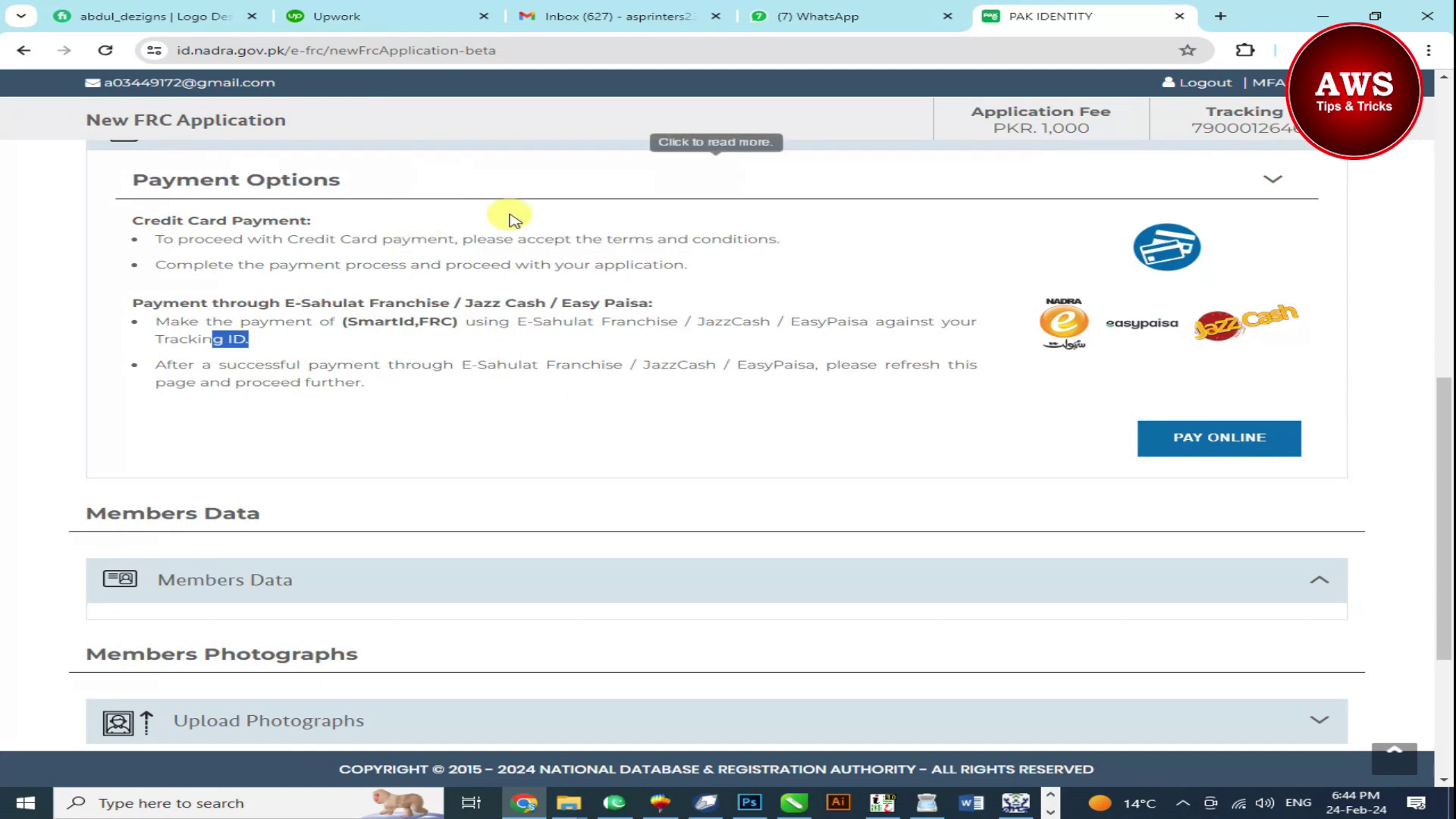
scroll(510, 220, "up", 1)
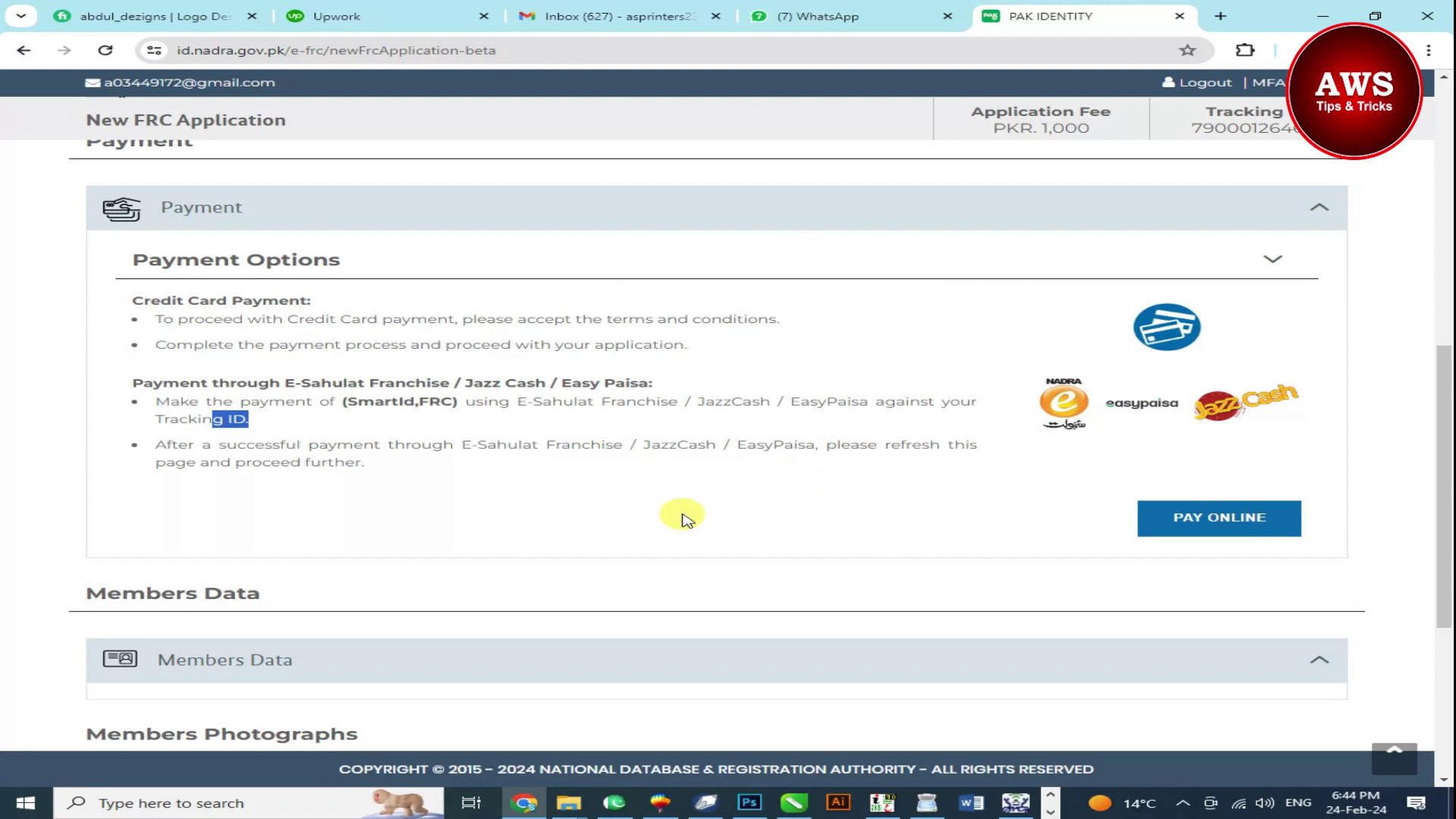
scroll(427, 488, "down", 1)
scroll(427, 488, "down", 1)
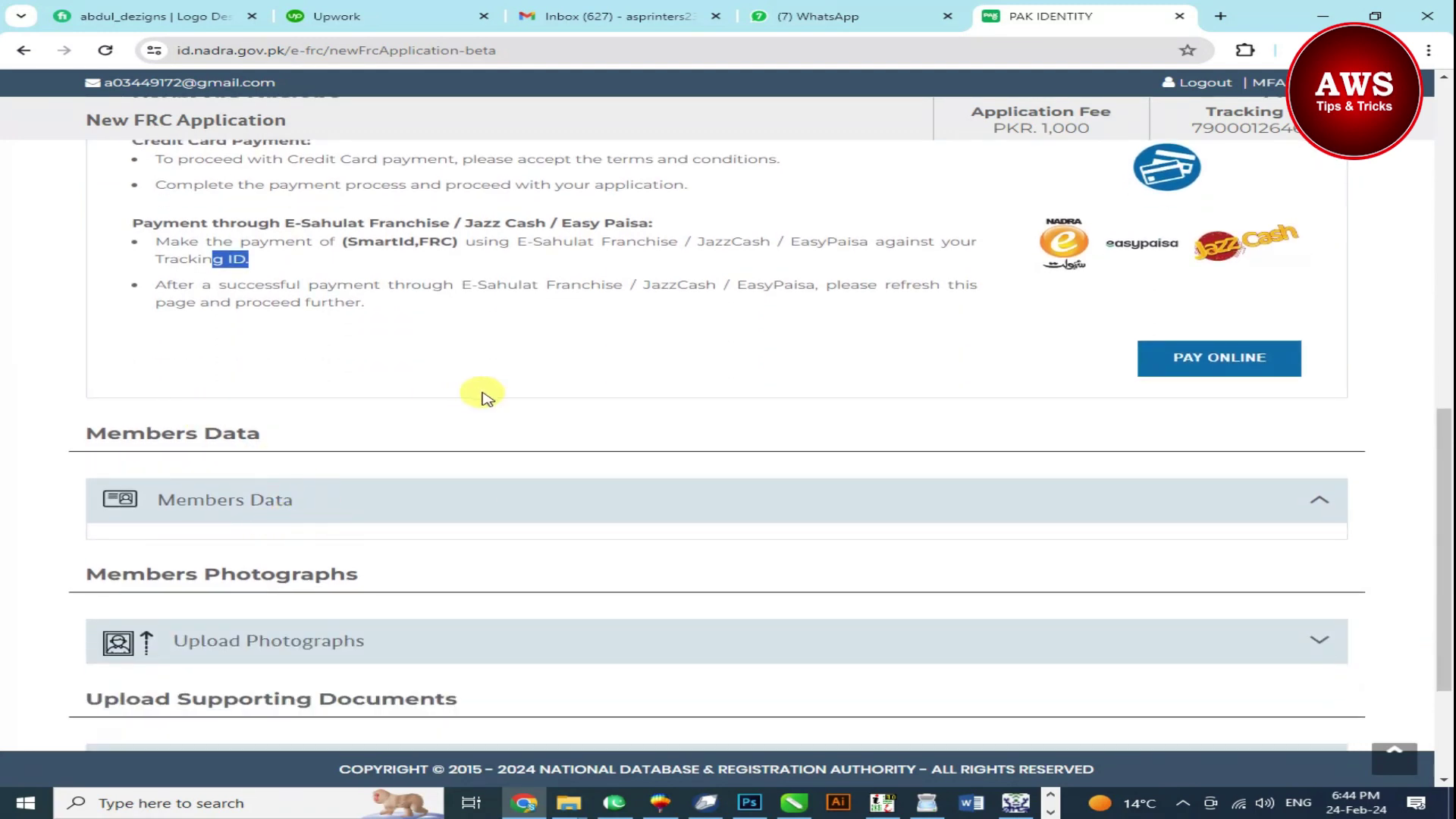
scroll(485, 394, "up", 1)
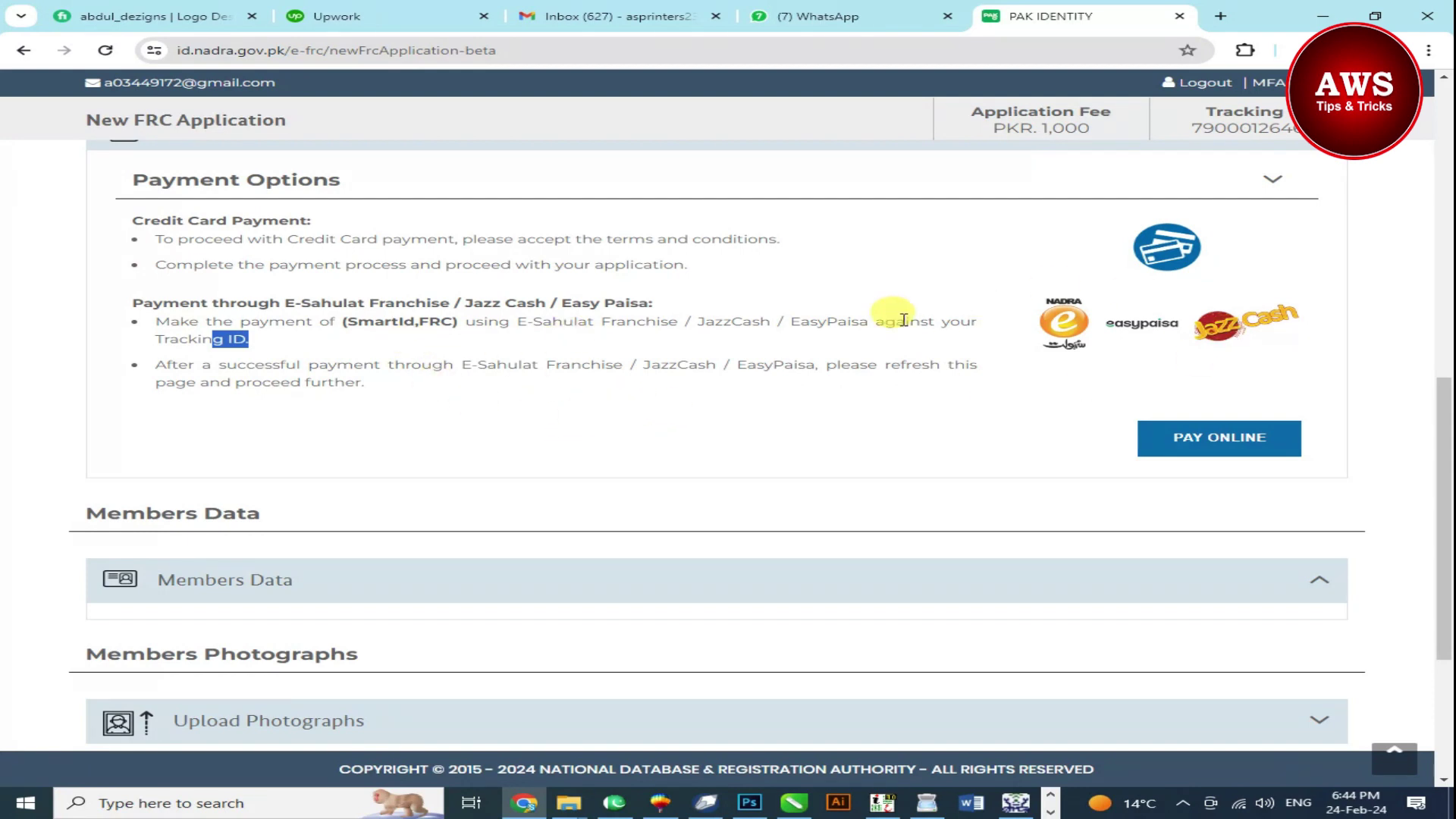
left_click(1198, 447)
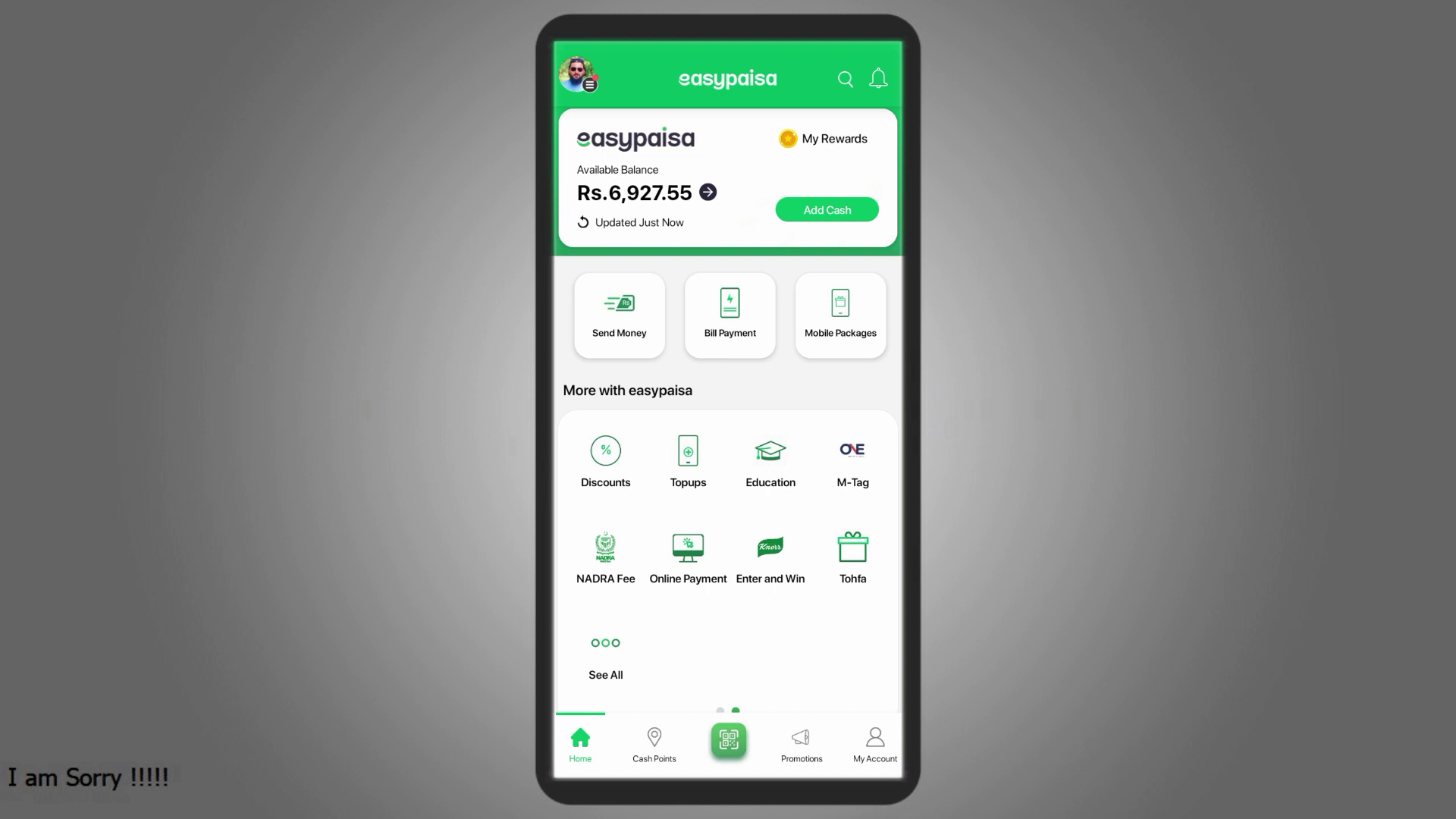
Switch to the easypaisa app and open NIC Fee Payment under the NADRA Fee service.
scroll(728, 455, "down", 2)
scroll(775, 605, "up", 3)
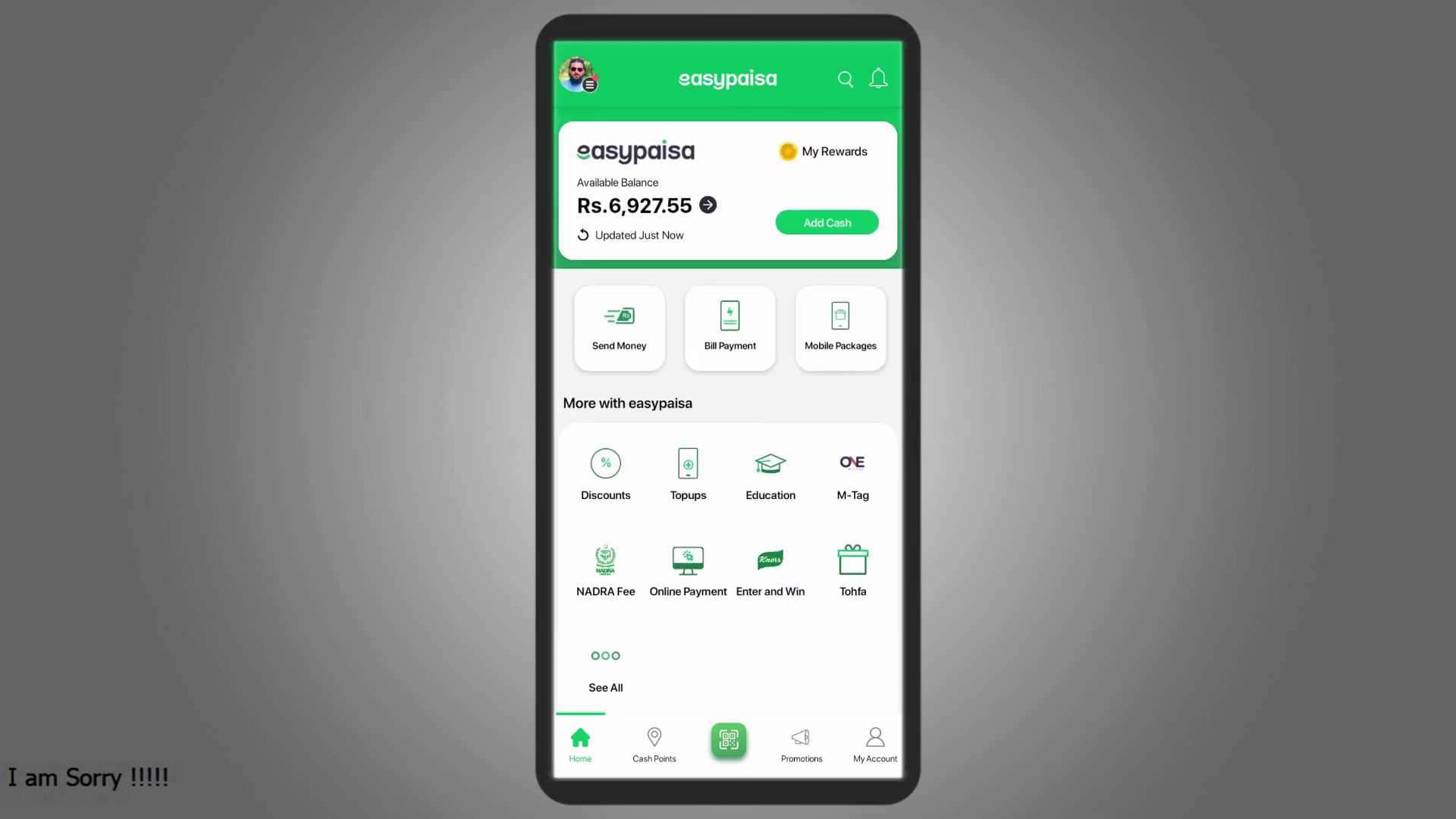
scroll(728, 455, "down", 2)
left_click_drag(669, 465, 668, 478)
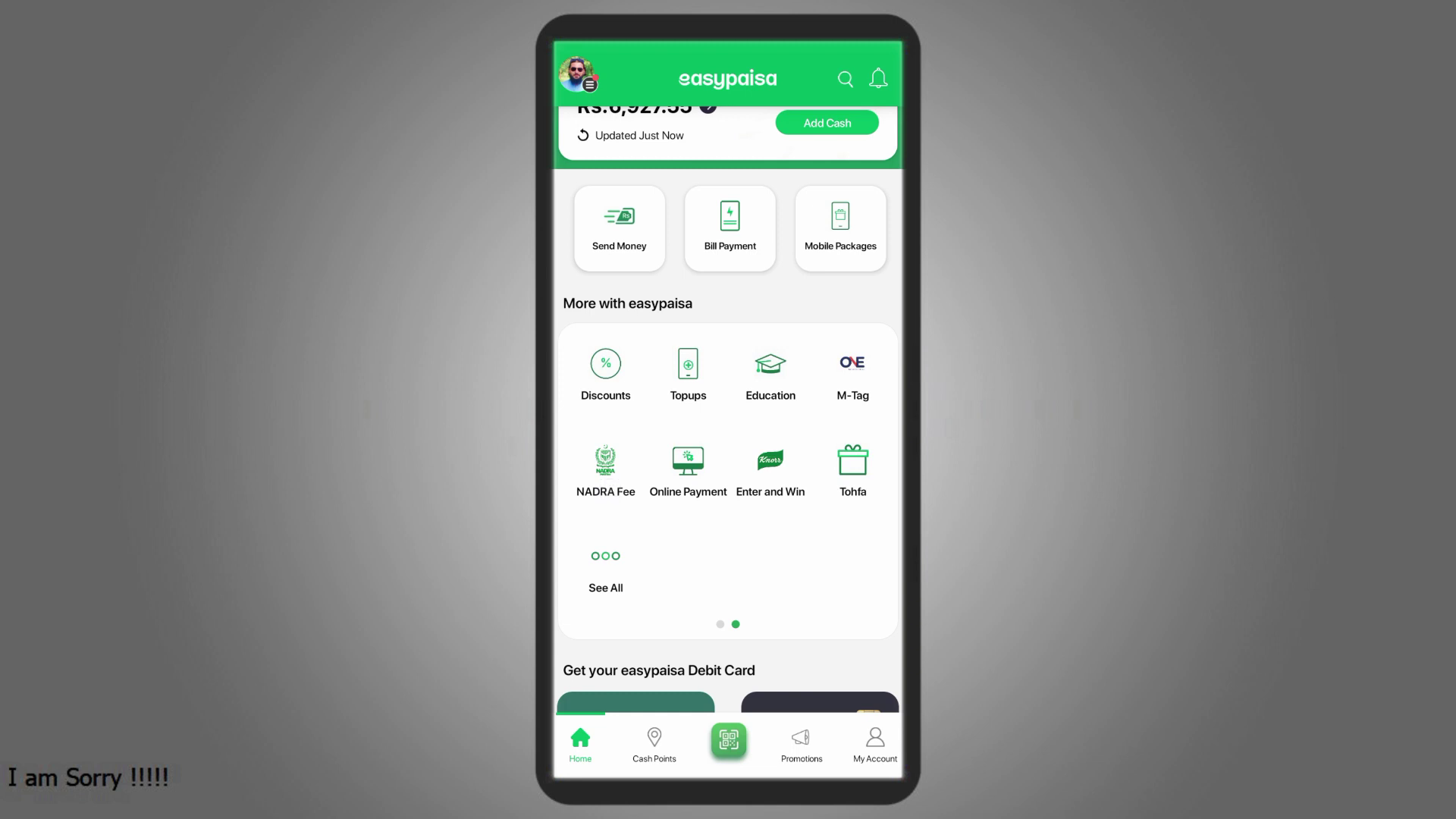
left_click(608, 470)
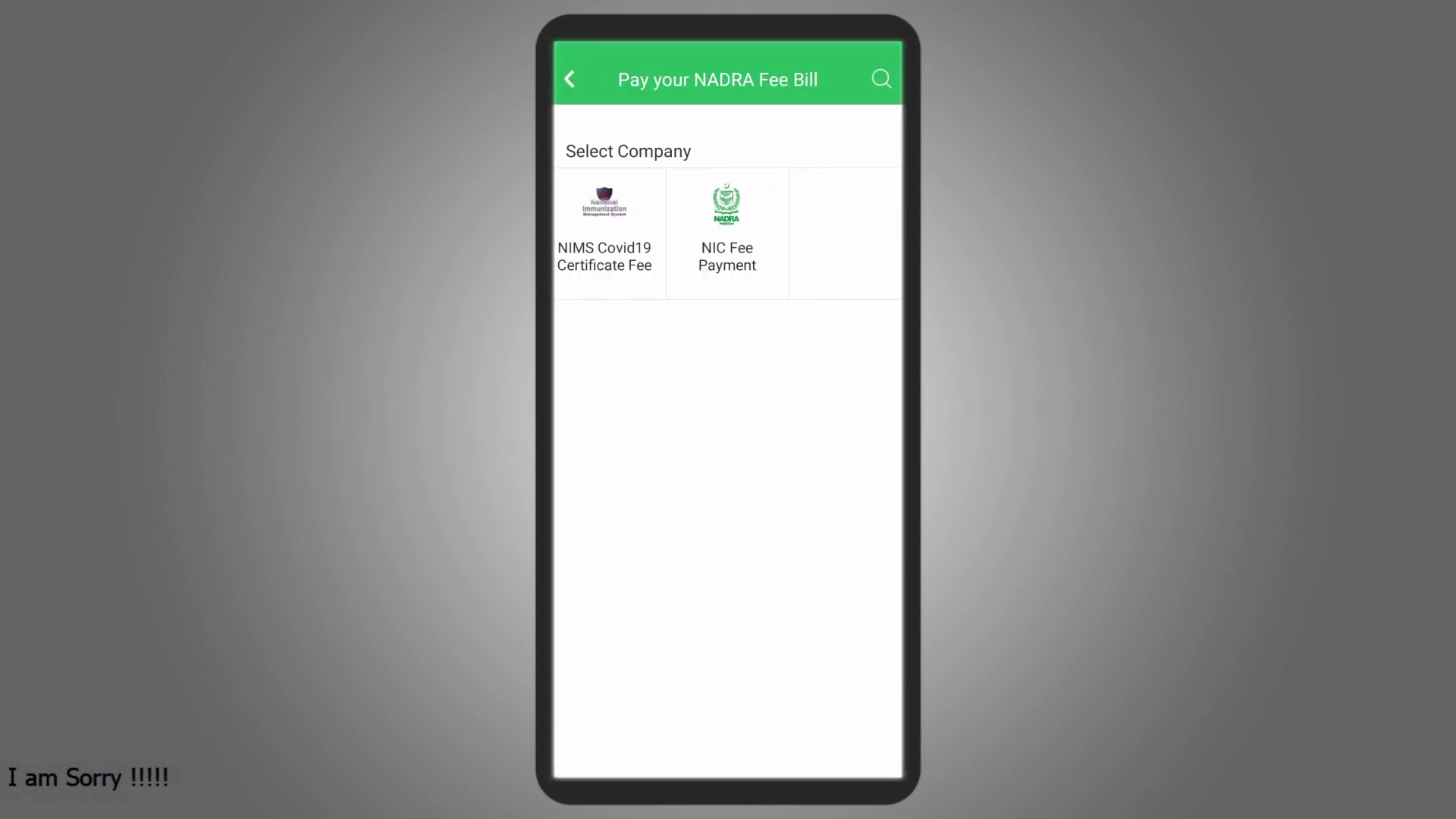
left_click_drag(756, 271, 769, 304)
left_click(726, 243)
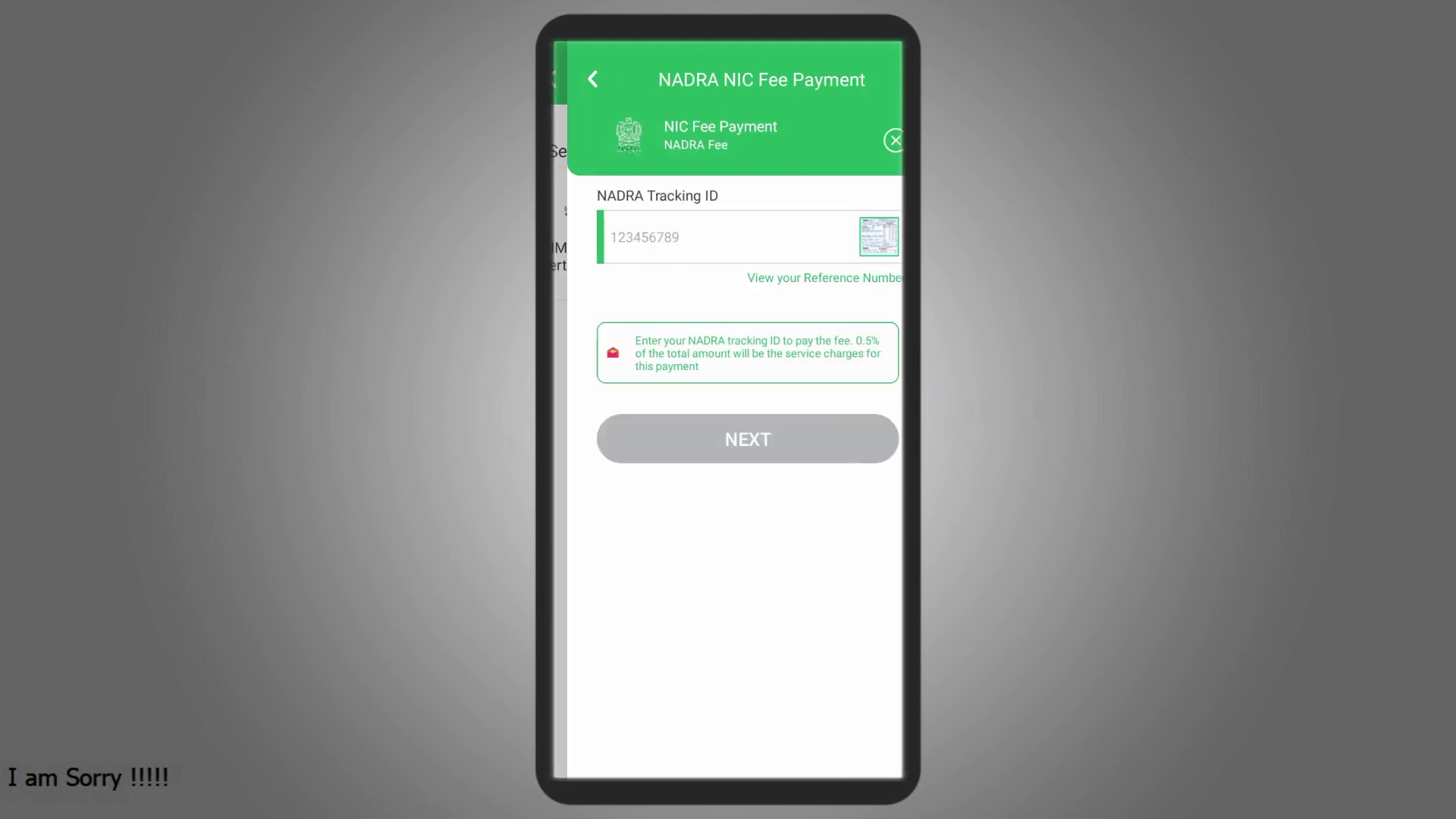
Enter the application's NADRA tracking ID and proceed with the NIC fee payment.
left_click(758, 238)
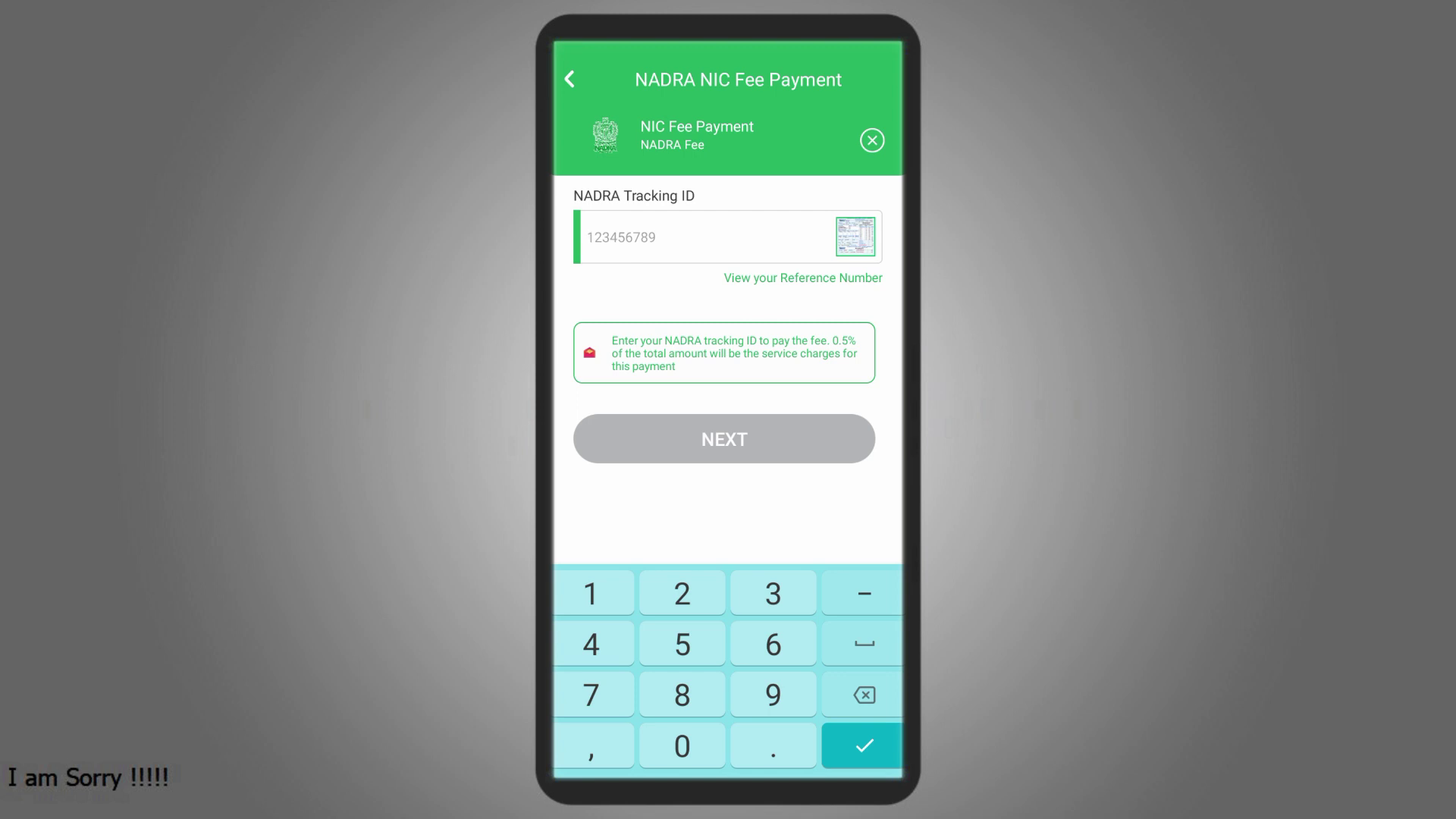
left_click(753, 454)
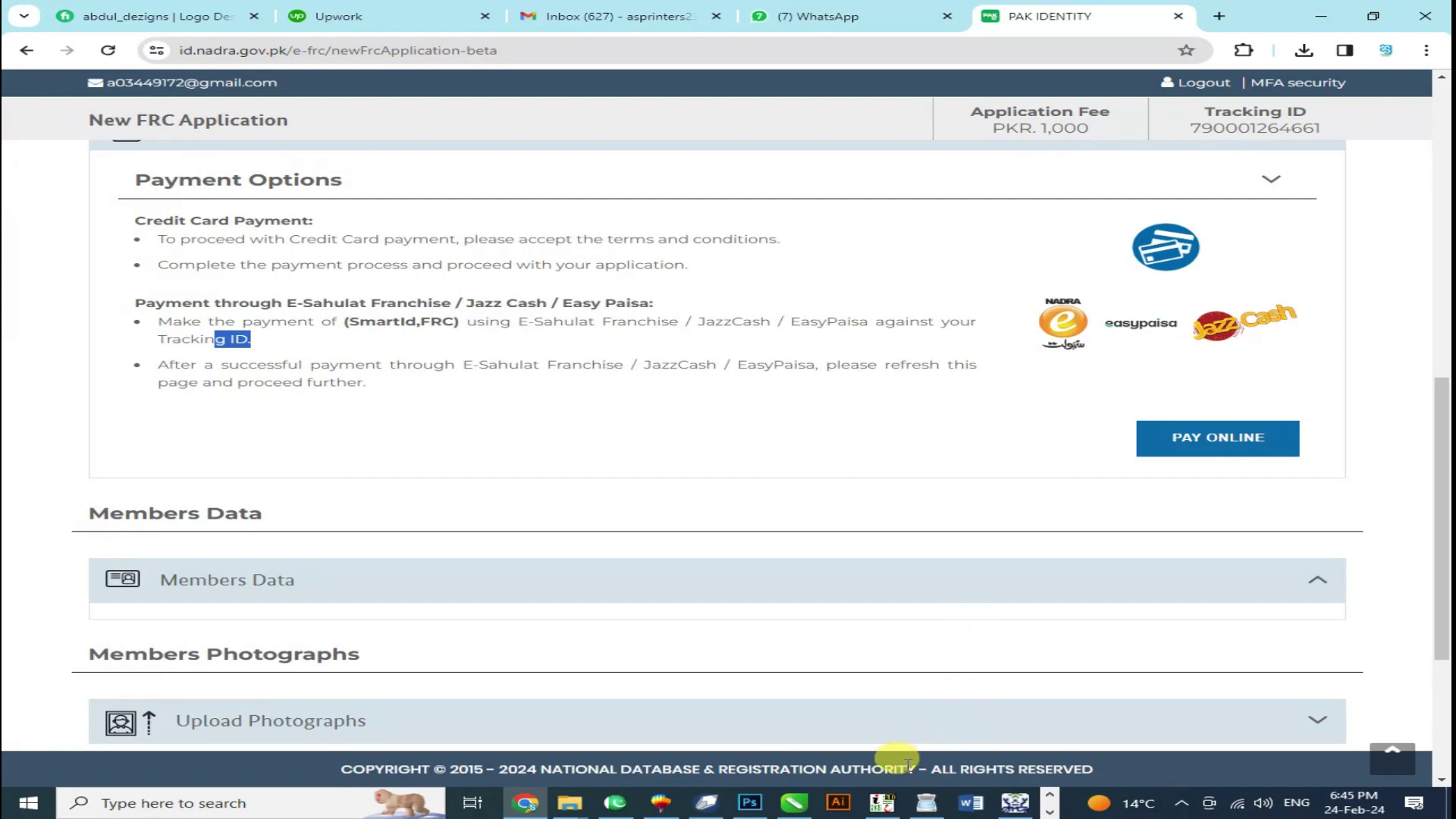
left_click(1050, 810)
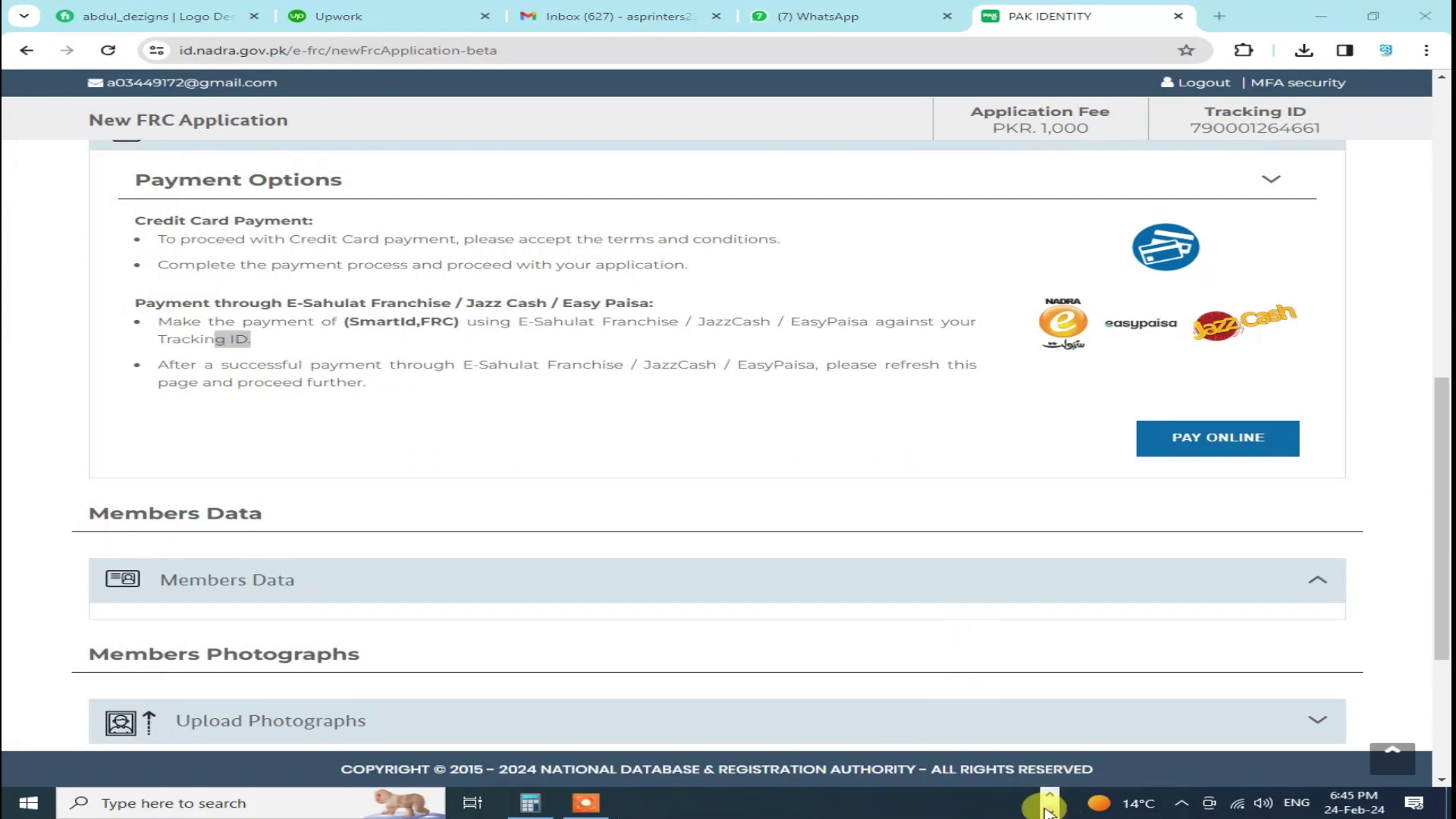